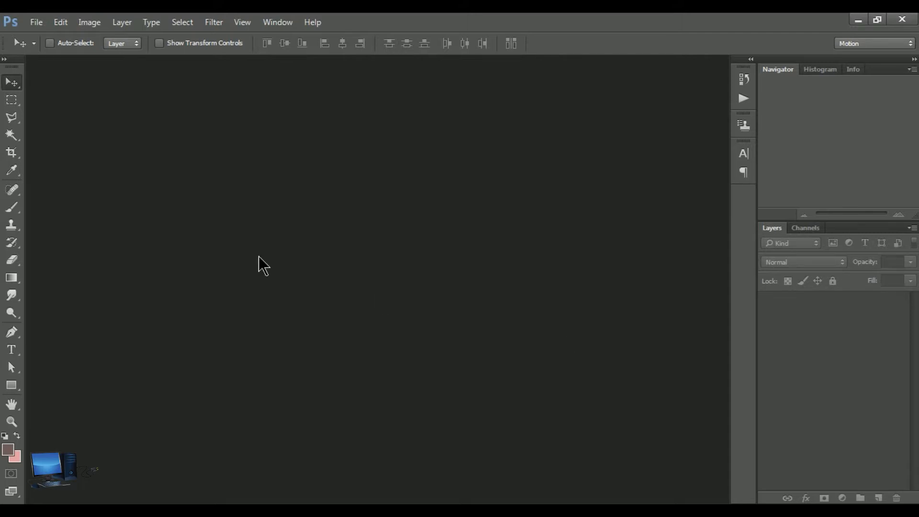
Open the portrait image c223ff9972d51c075b8ab742113967b9 from New folder (2)
left_click(36, 23)
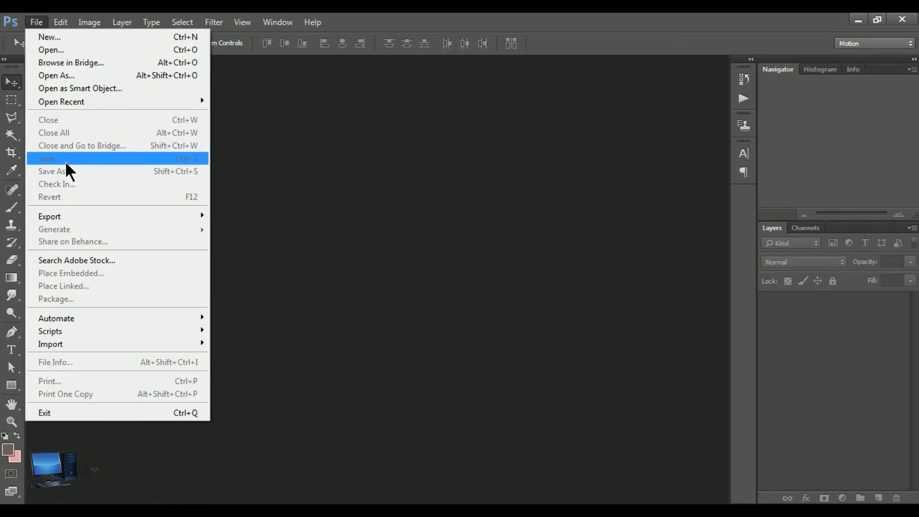
left_click(85, 50)
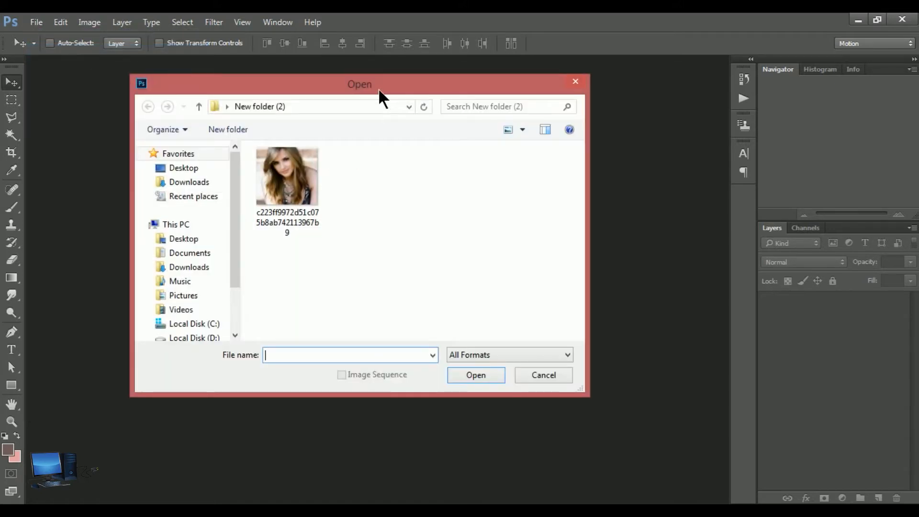
left_click(285, 177)
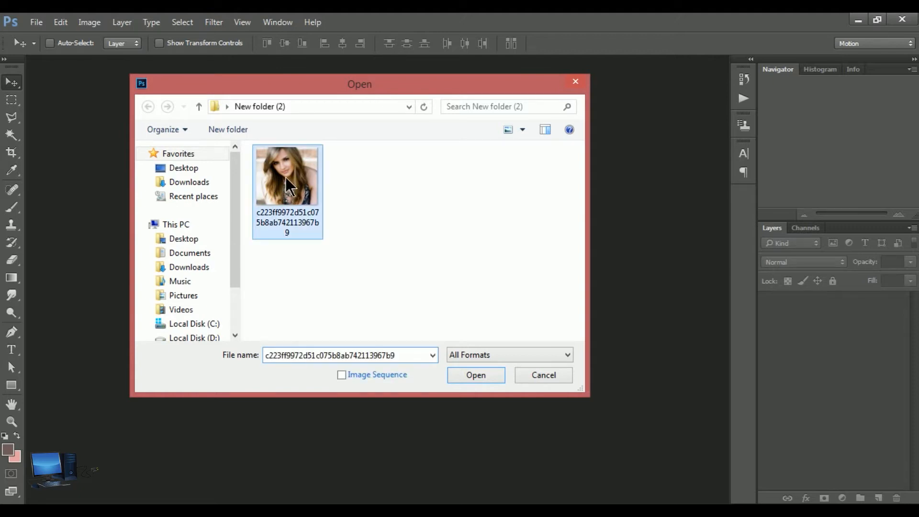
left_click(479, 375)
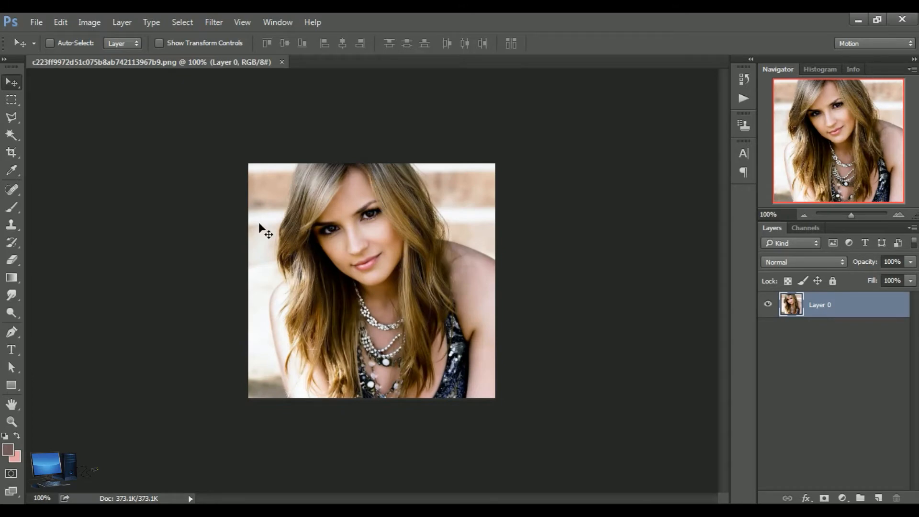
left_click(41, 27)
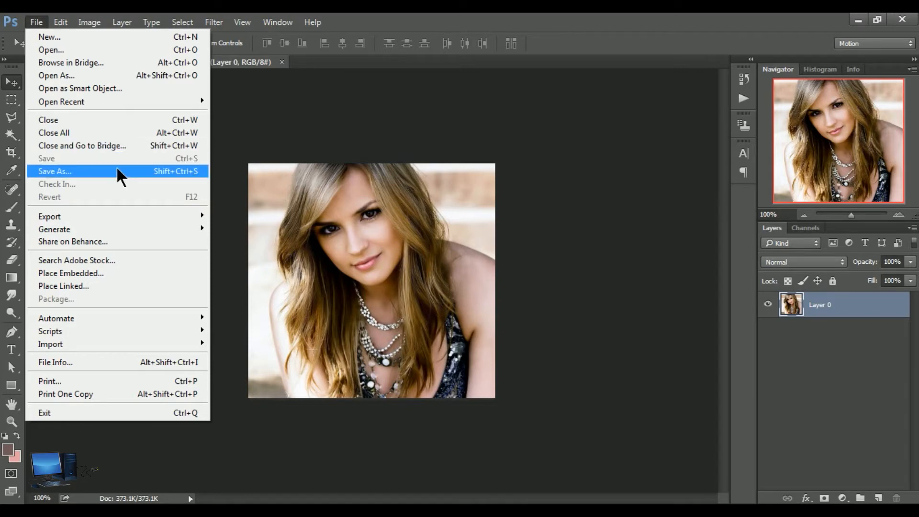
left_click(321, 128)
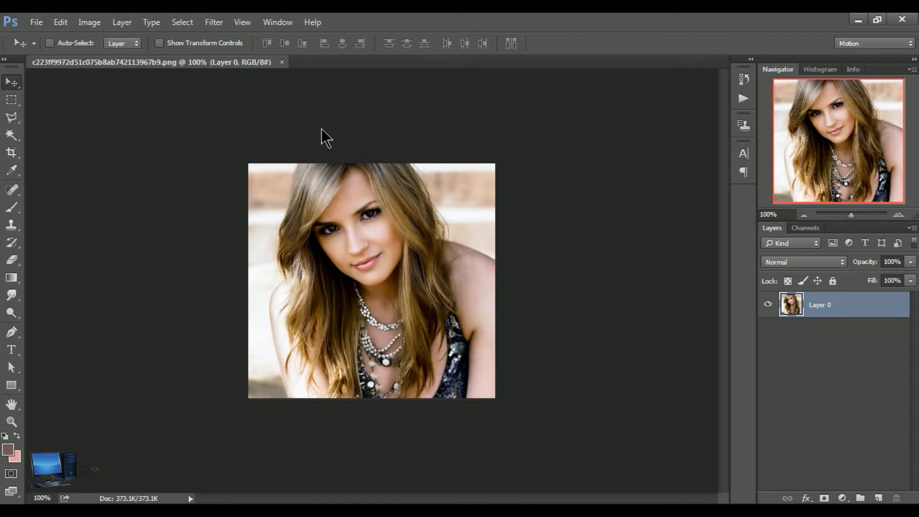
Draw a filled rectangle shape about 271 by 50 px across the lower part of the photo
left_click(11, 385)
right_click(11, 385)
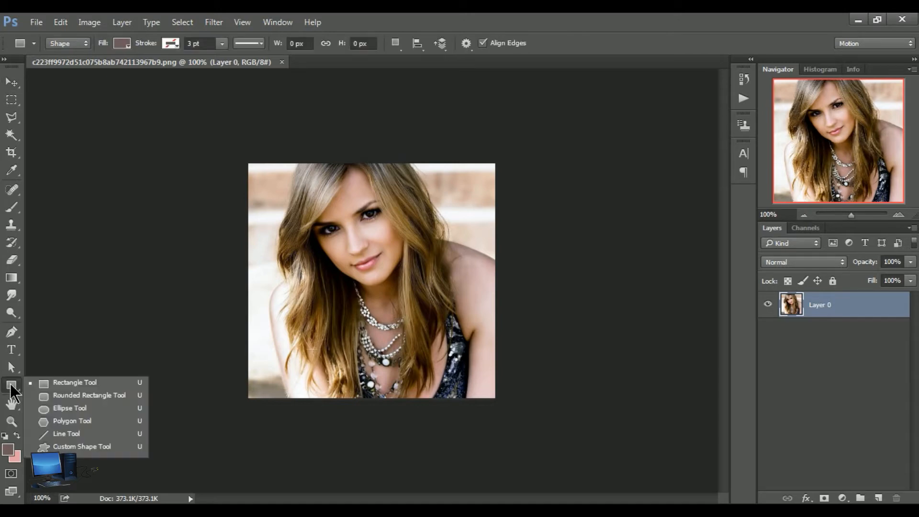
left_click(64, 382)
left_click_drag(280, 339, 463, 373)
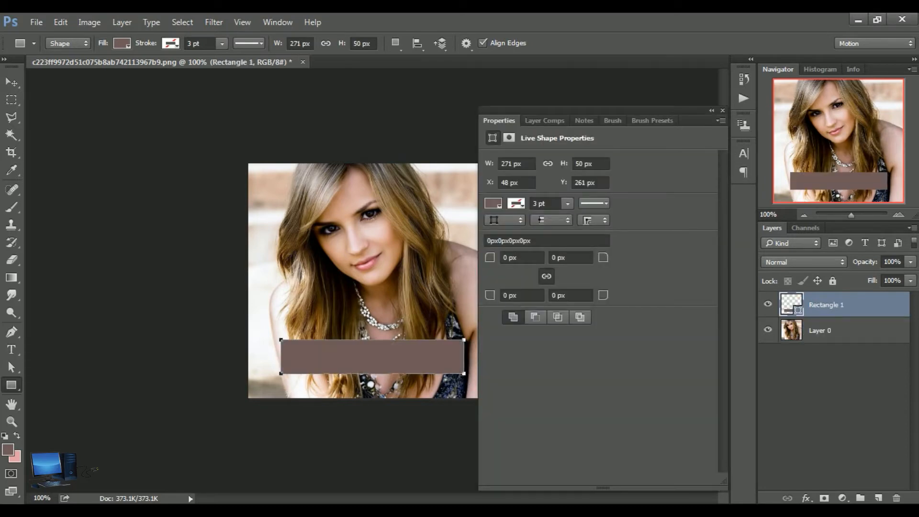
left_click(722, 111)
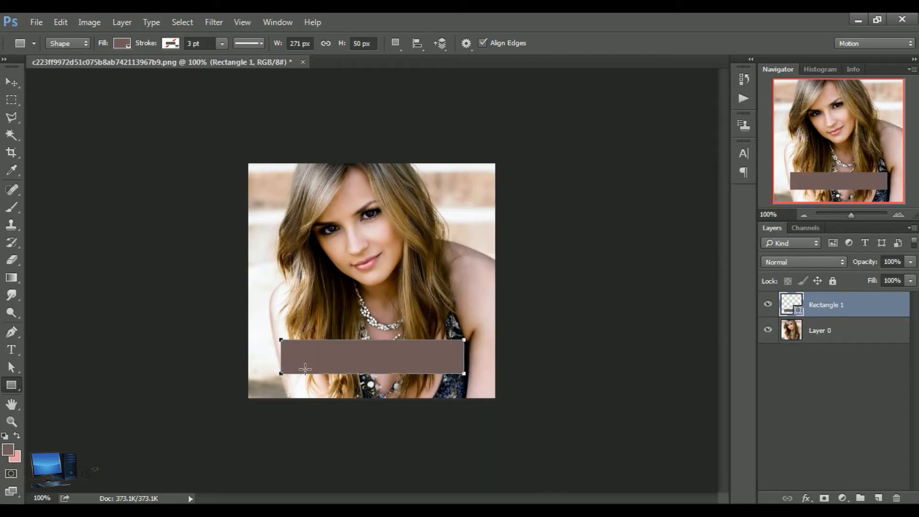
left_click(11, 82)
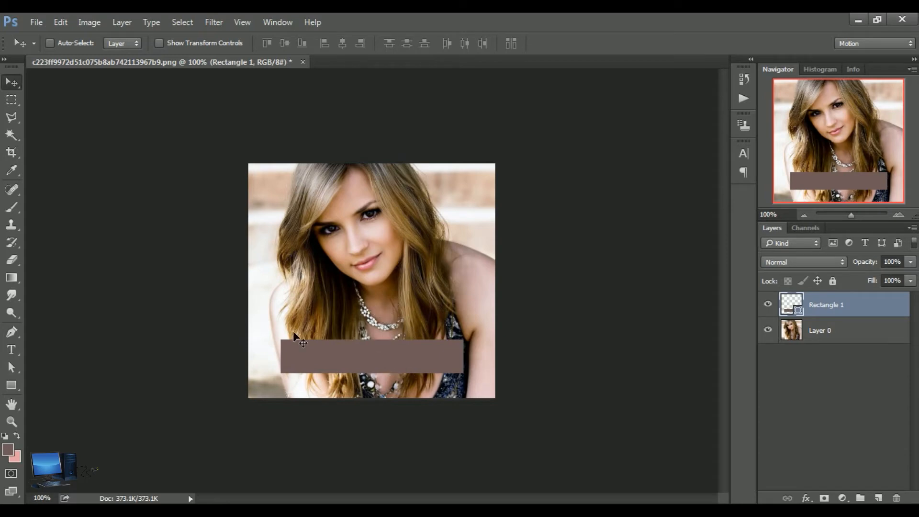
Save the document in New folder (2) as a Photoshop PSD file named Girls, with layers and maximum compatibility
left_click(36, 23)
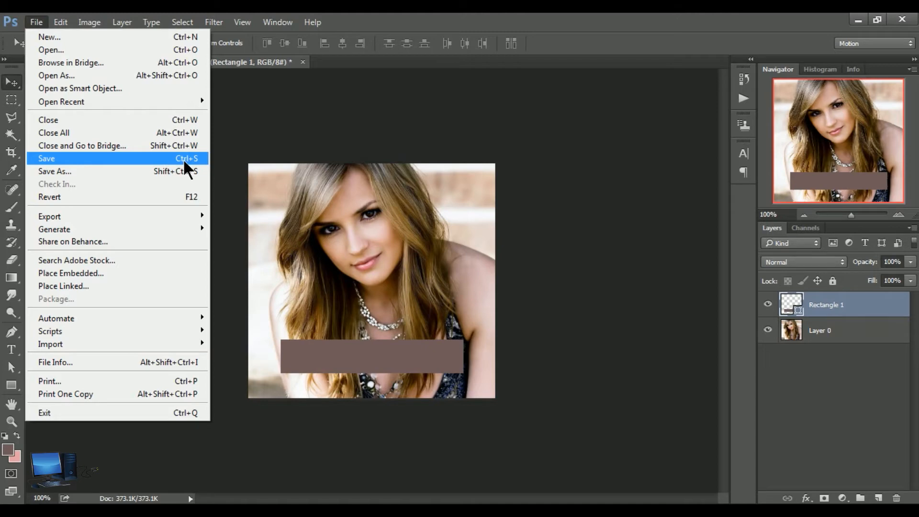
left_click(114, 158)
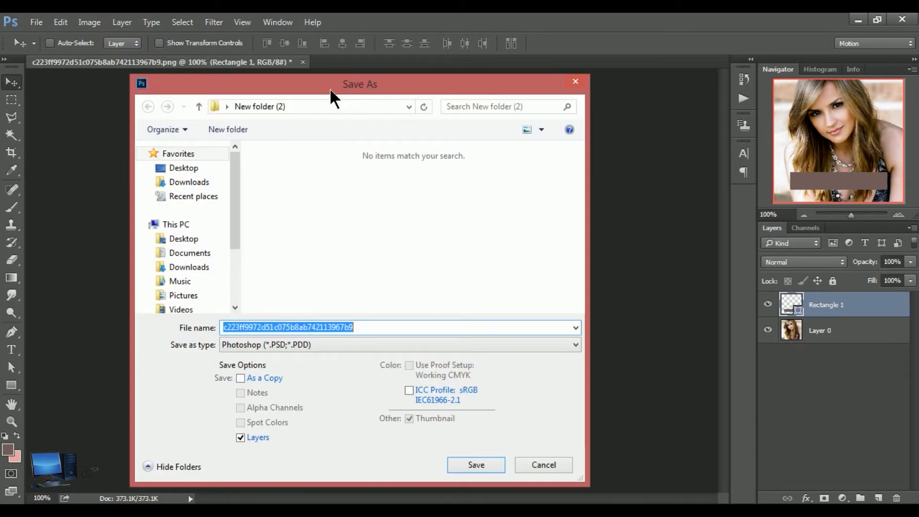
left_click_drag(314, 85, 284, 93)
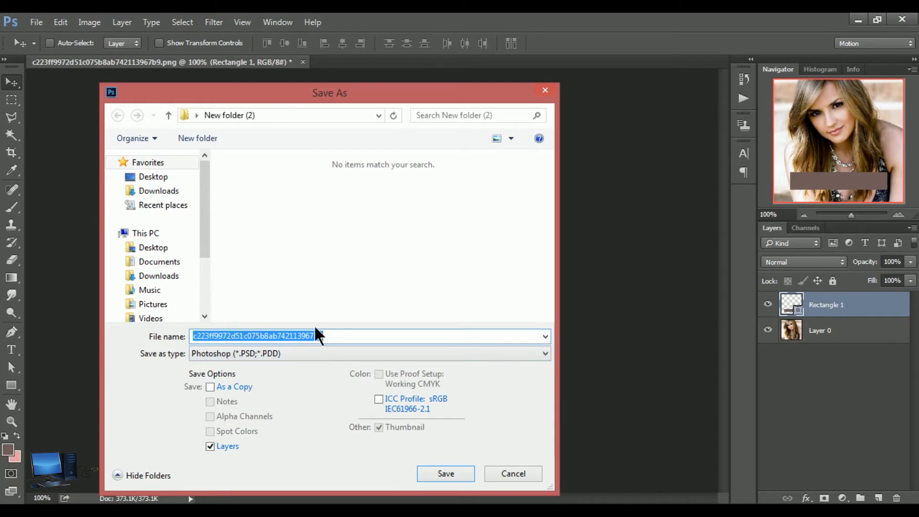
left_click(346, 342)
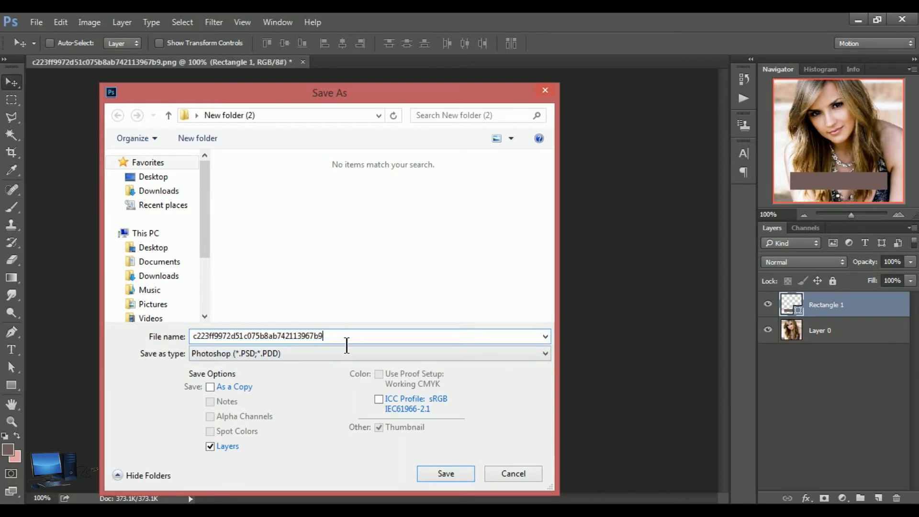
key("BackSpace")
key("BackSpace")
key("BackSpace")
key("BackSpace")
key("BackSpace")
key("BackSpace")
key("BackSpace")
key("BackSpace")
key("BackSpace")
key("BackSpace")
key("BackSpace")
key("BackSpace")
key("BackSpace")
key("BackSpace")
key("BackSpace")
key("BackSpace")
key("BackSpace")
key("BackSpace")
key("BackSpace")
key("BackSpace")
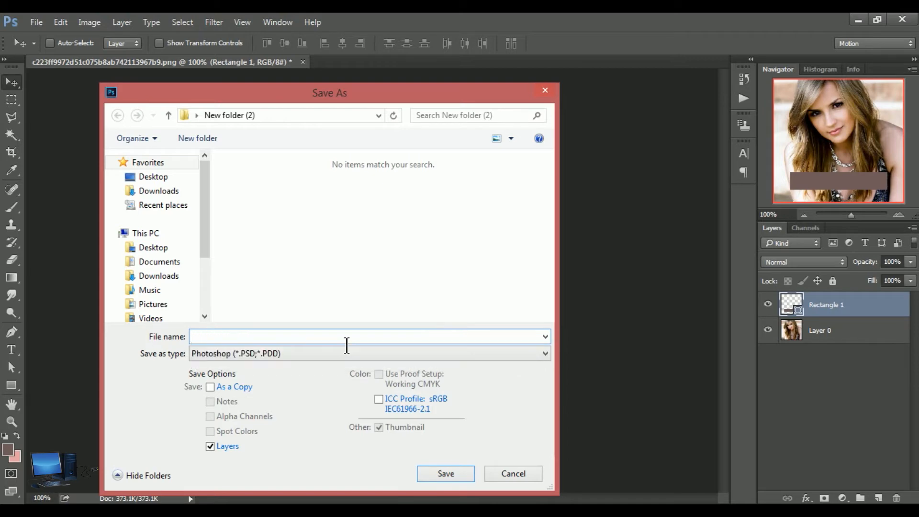
type("Girls")
left_click(446, 473)
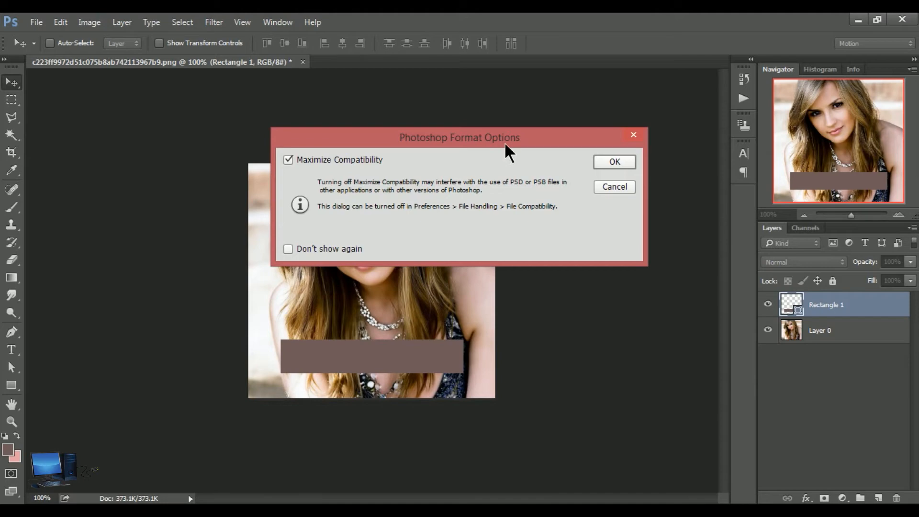
left_click(614, 162)
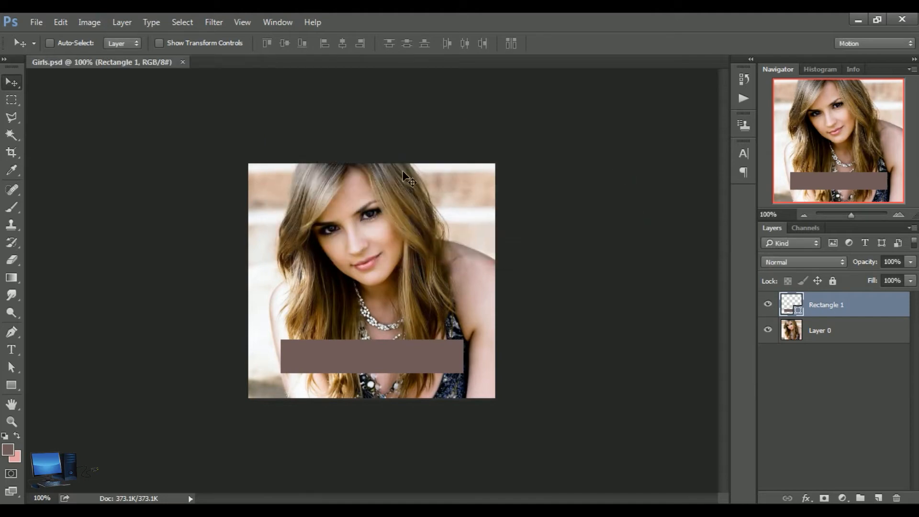
Try moving the rectangle out of the photo and undo the move
left_click_drag(108, 201, 351, 276)
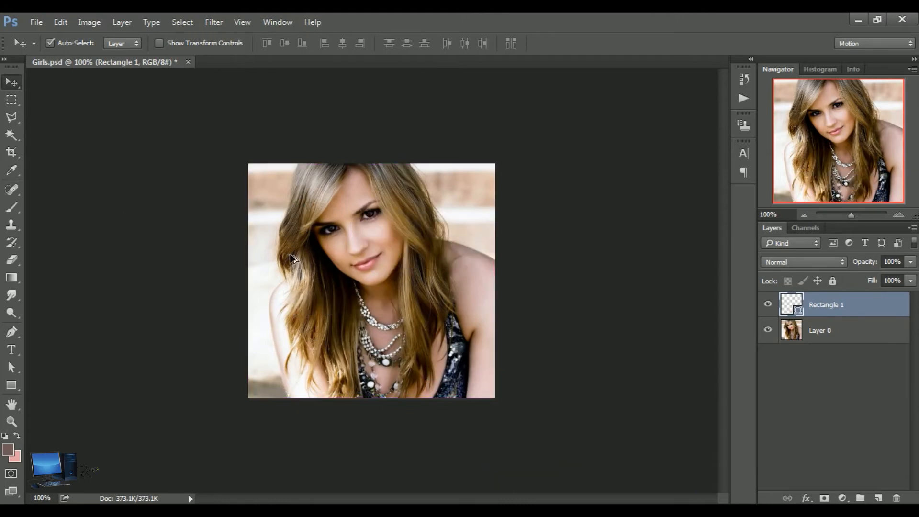
key("ctrl+z")
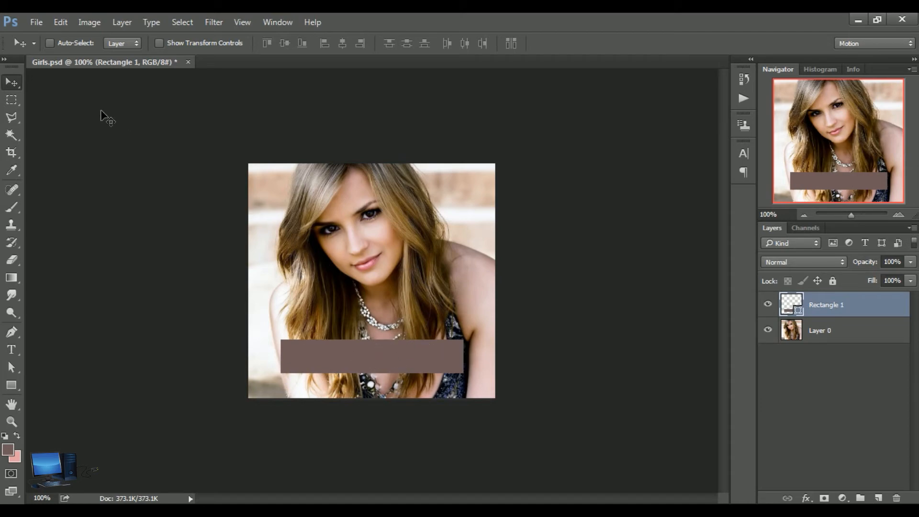
Check New folder (2) for the saved Girls file without opening anything
left_click(36, 24)
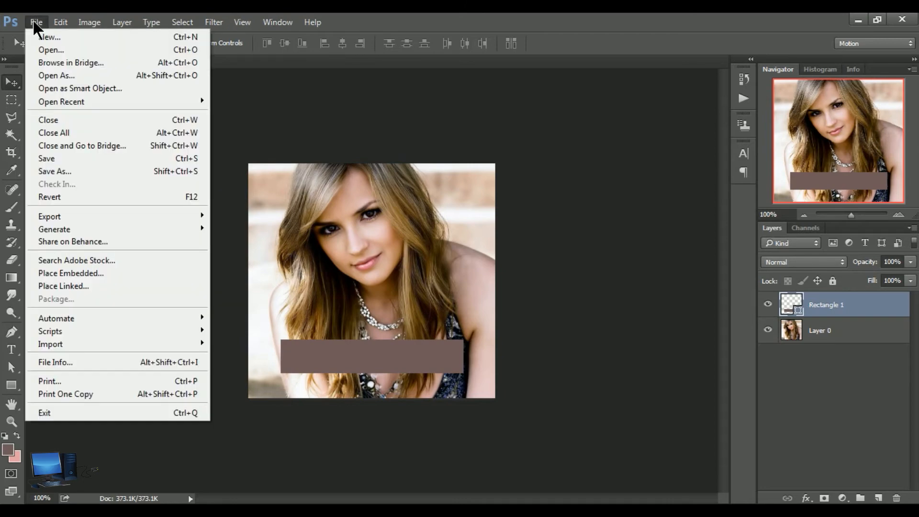
left_click(57, 48)
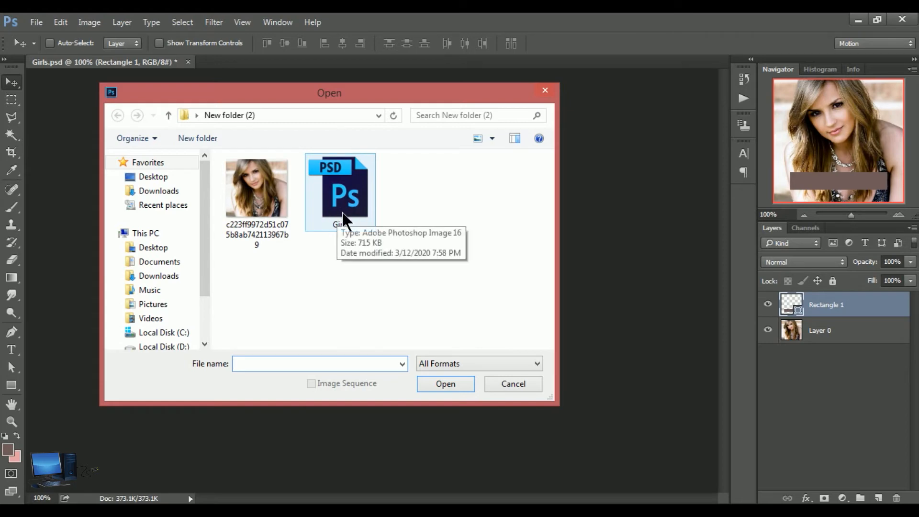
left_click(268, 222)
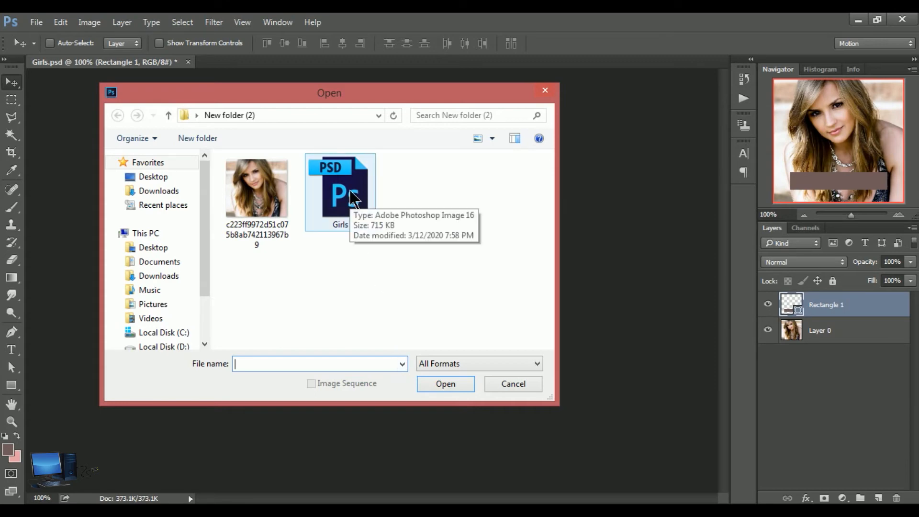
left_click(545, 91)
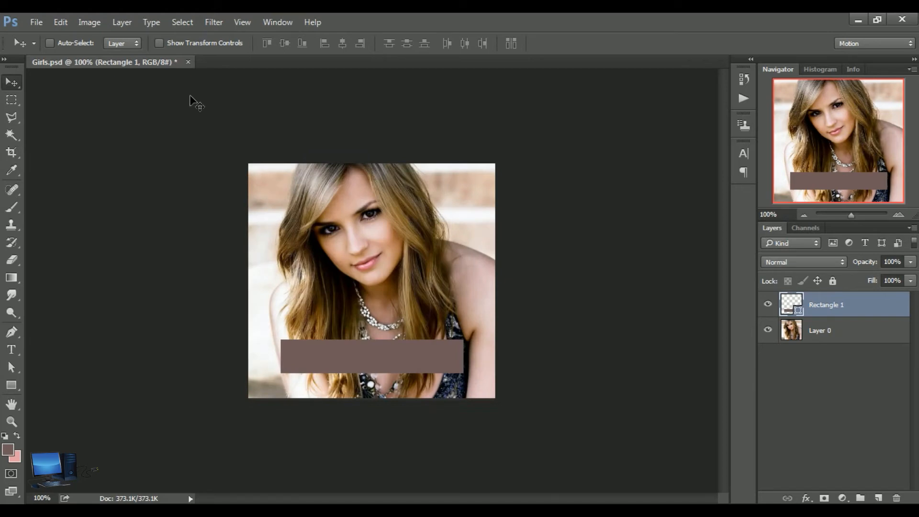
Close Girls.psd without saving its changes and reopen it from New folder (2)
left_click(188, 63)
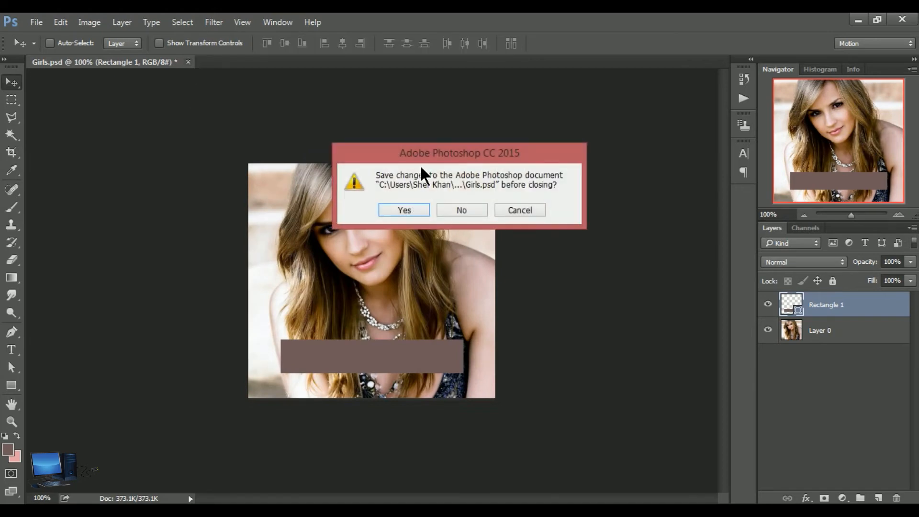
left_click(460, 214)
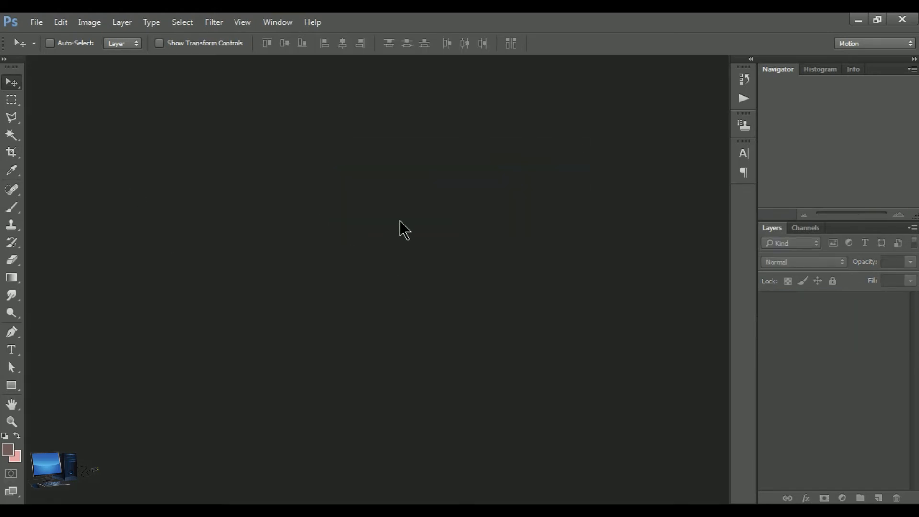
left_click(35, 24)
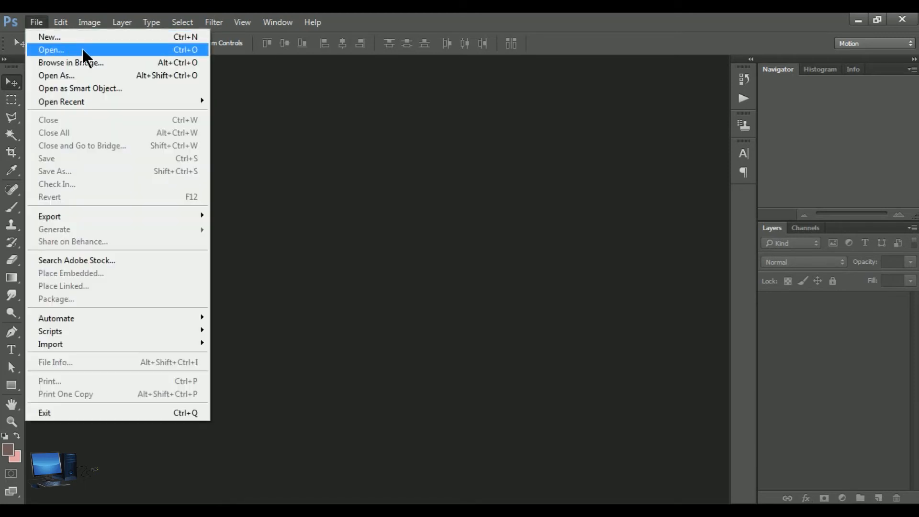
left_click(96, 49)
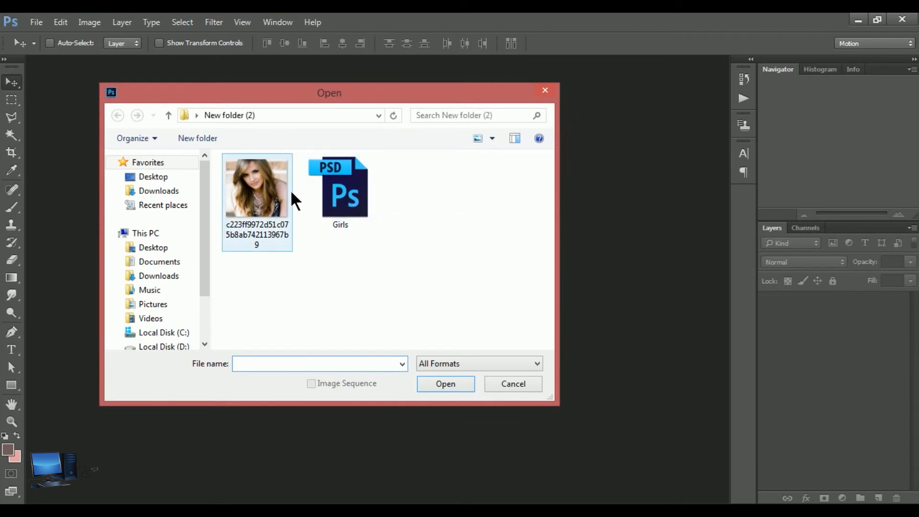
left_click(347, 196)
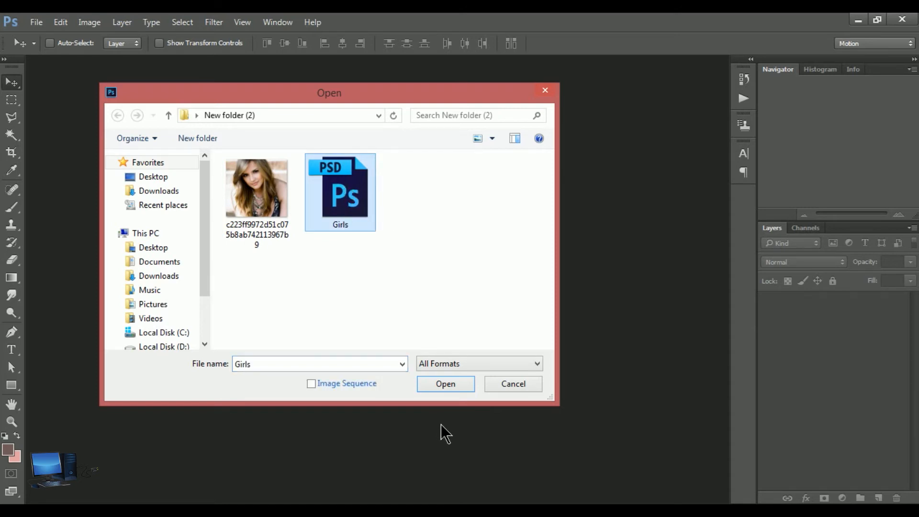
left_click(445, 387)
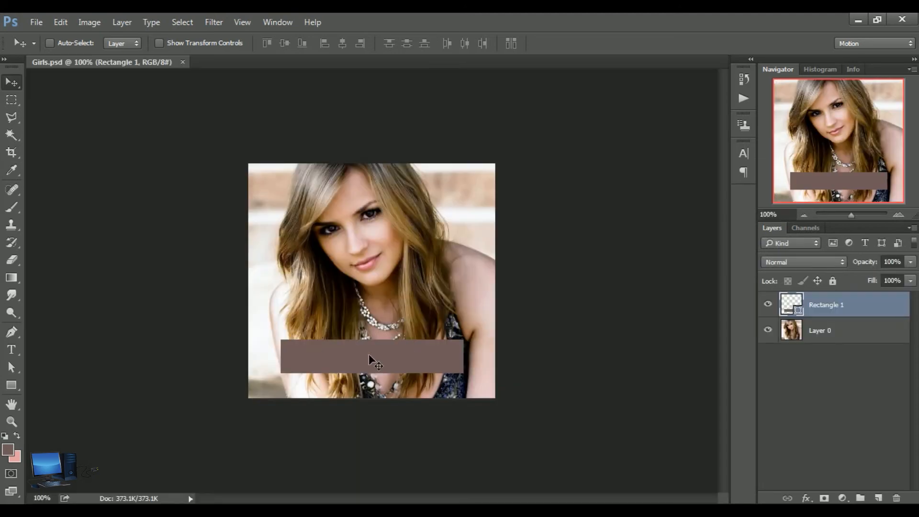
Move the rectangle very slightly up and to the left and save the change to Girls.psd
mouse_move(369, 355)
left_mouse_down()
mouse_move(371, 335)
mouse_move(374, 358)
left_mouse_up()
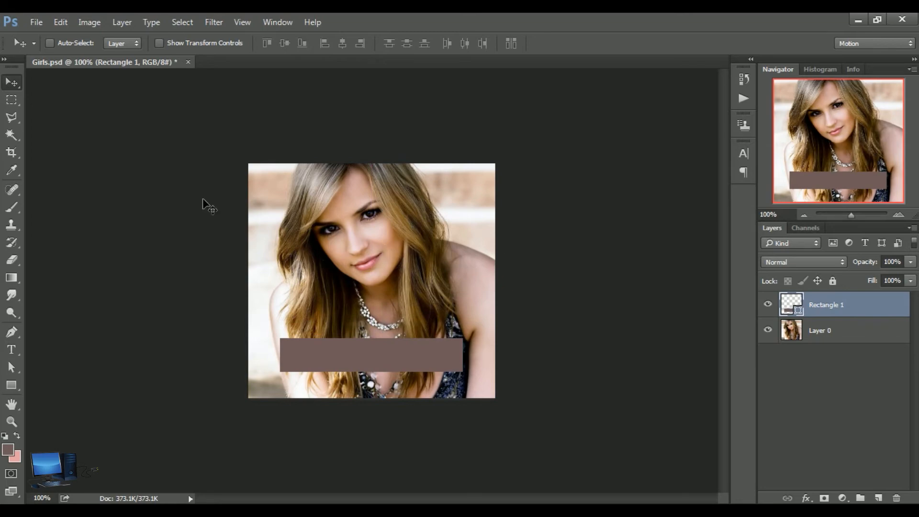
left_click(37, 22)
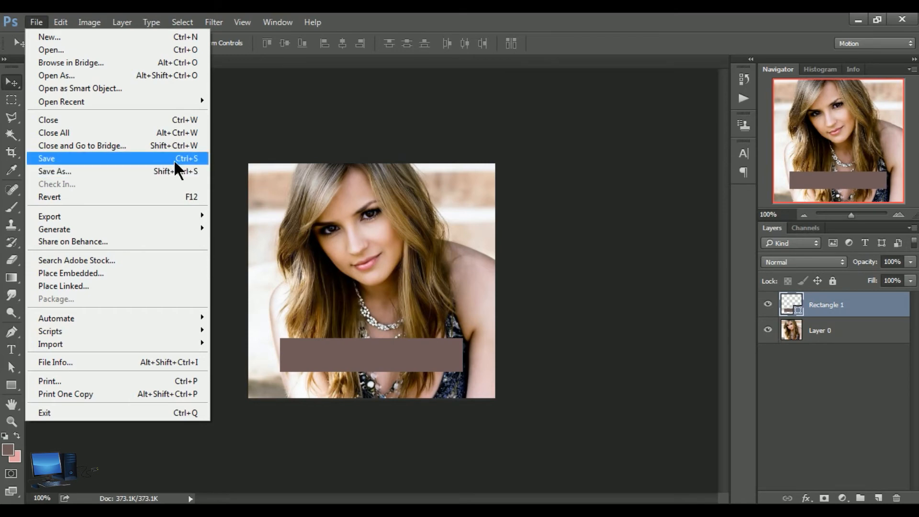
left_click(380, 354)
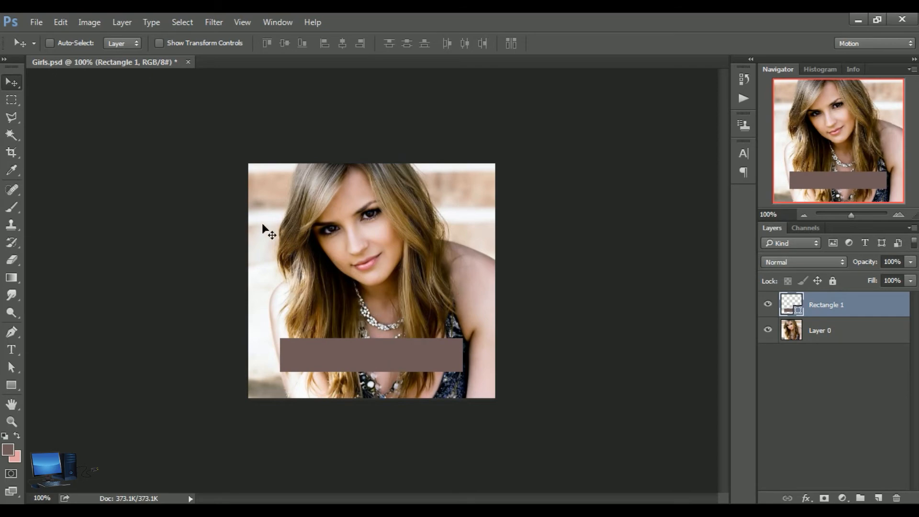
left_click(36, 22)
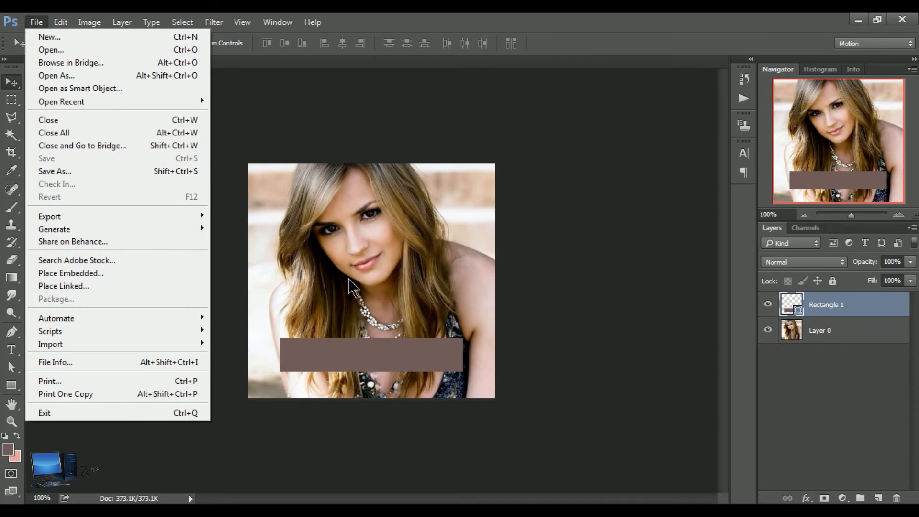
left_click(354, 340)
Draw a second rectangle about 176 by 98 px below the face, overlapping the first one
left_click(12, 386)
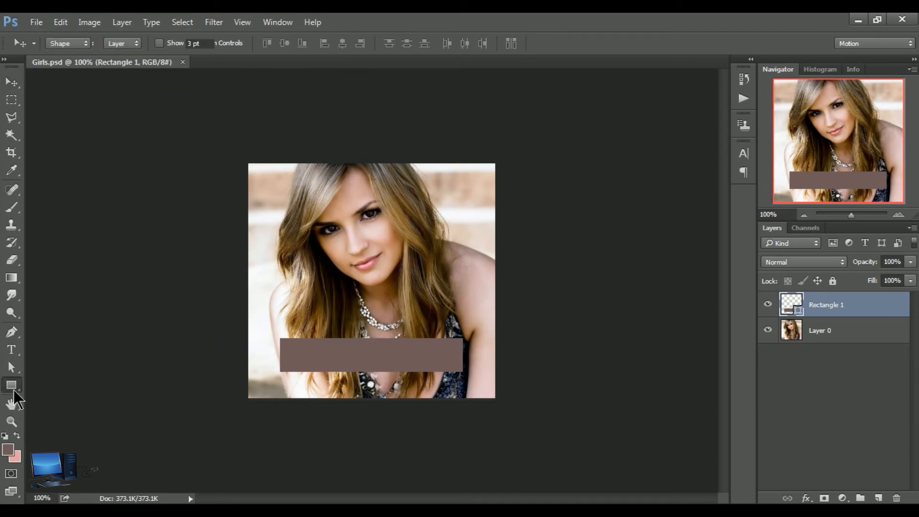
left_click_drag(312, 291, 435, 363)
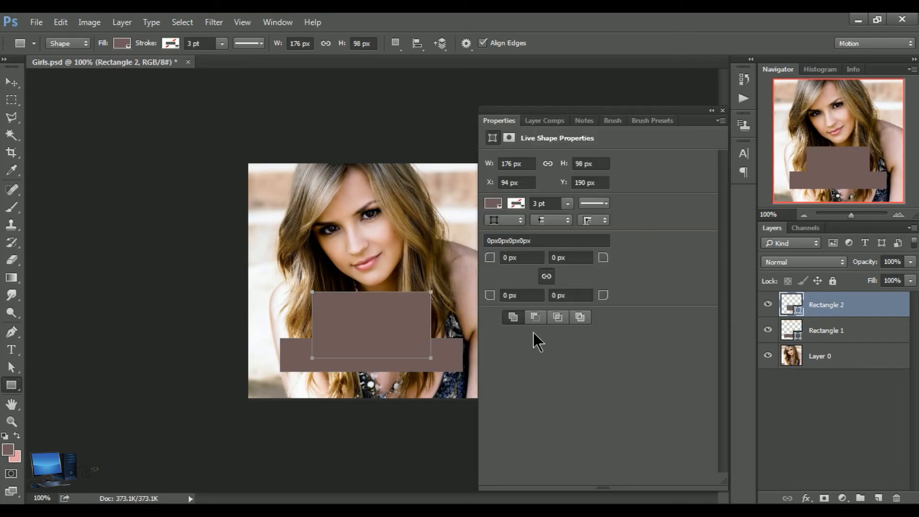
Dismiss the live shape properties and save the added second rectangle to the existing Girls.psd
left_click(722, 111)
left_click(11, 82)
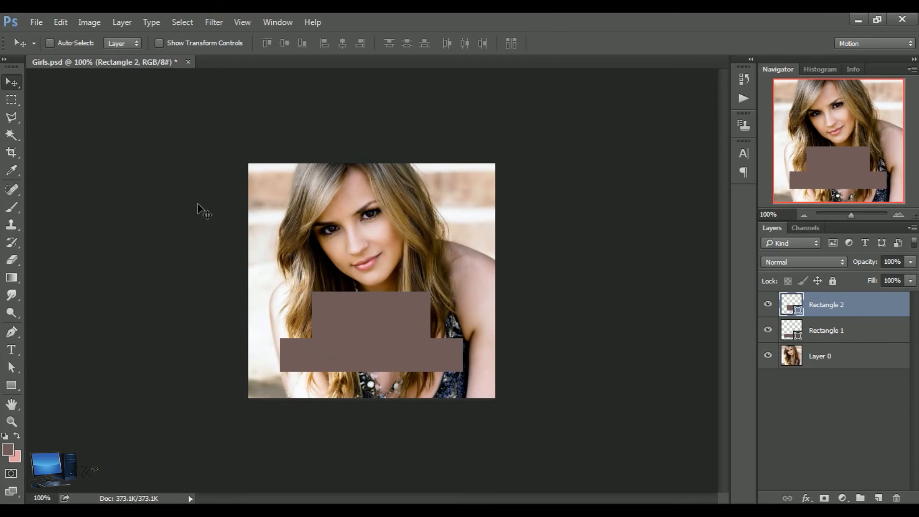
left_click(37, 24)
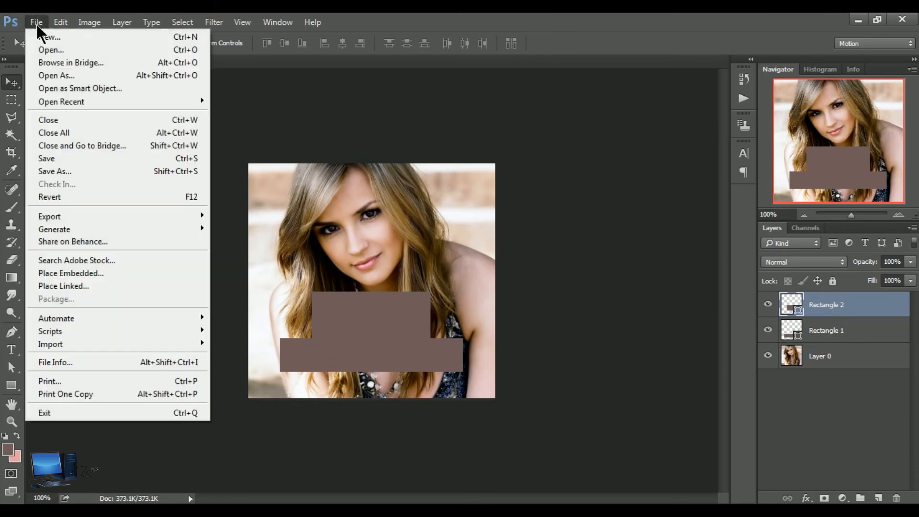
left_click(103, 162)
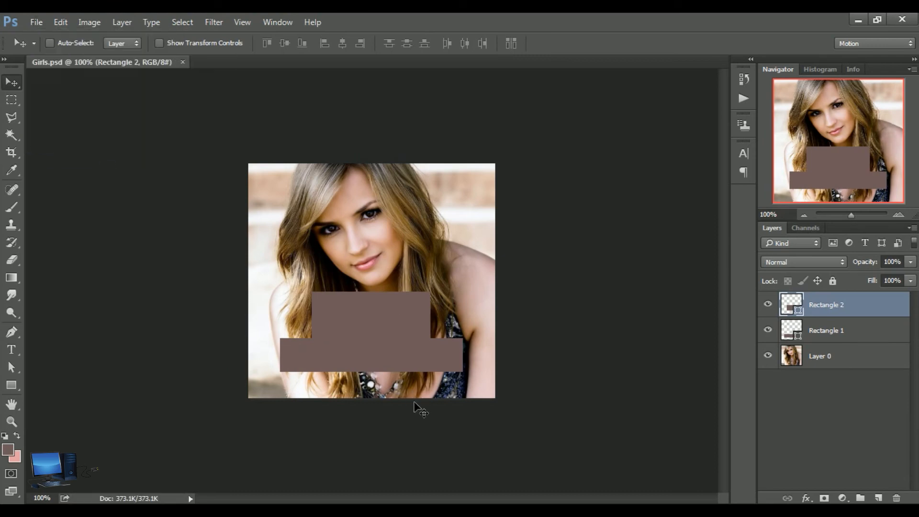
Close the saved Girls.psd and open it again from New folder (2)
left_click(183, 62)
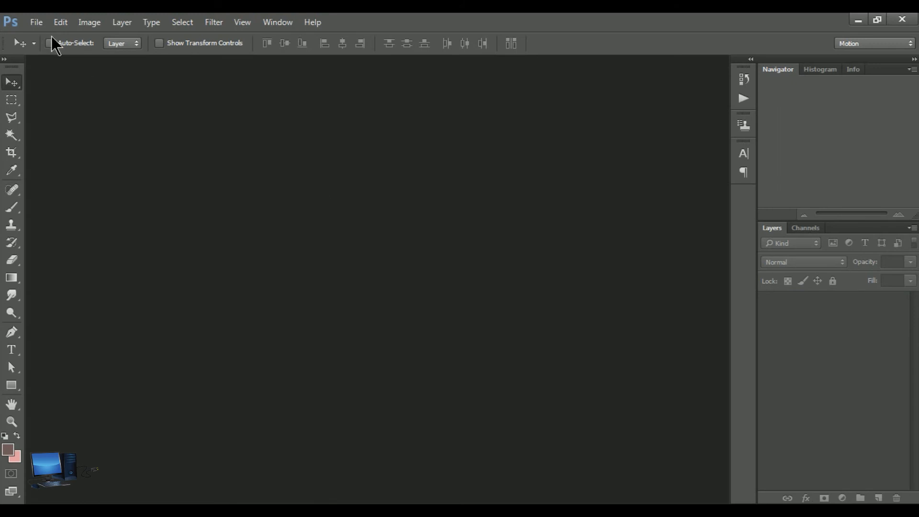
left_click(37, 23)
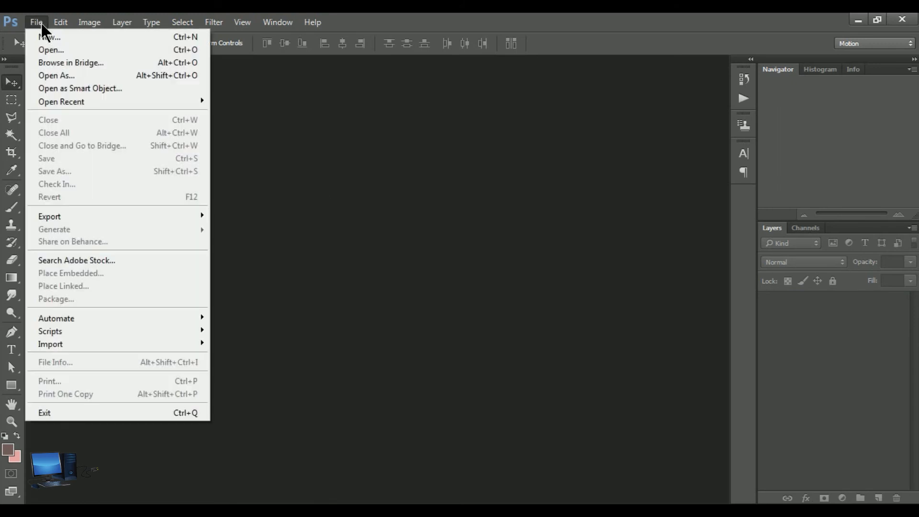
left_click(56, 53)
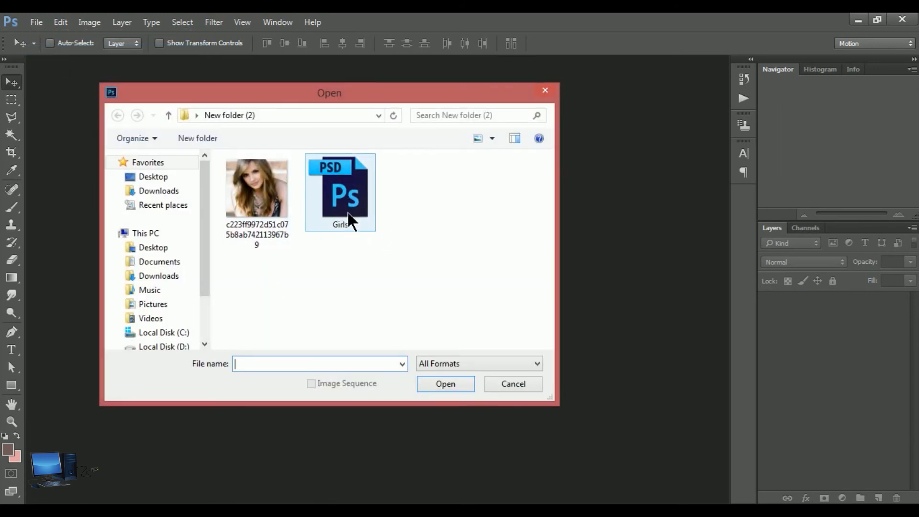
left_click(343, 195)
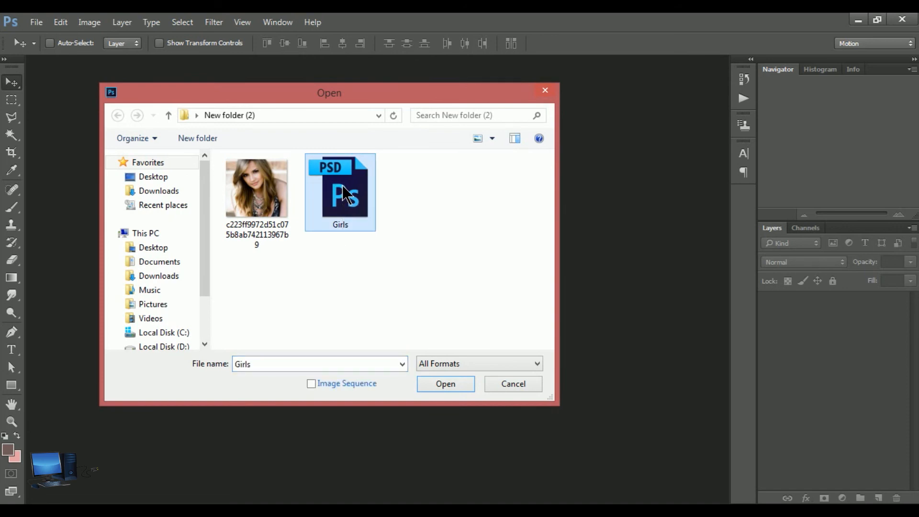
left_click(454, 383)
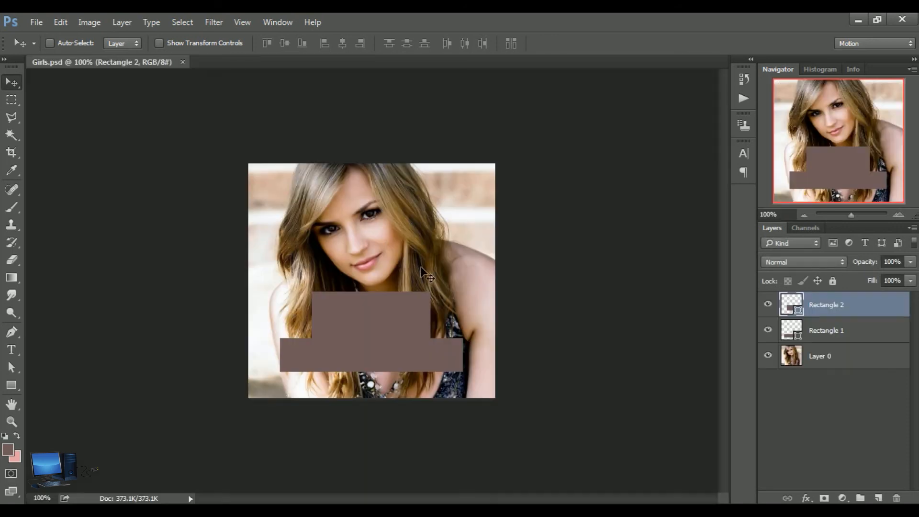
Shift the Rectangle 1 layer slightly up and the Rectangle 2 layer slightly down, and save the changes to Girls.psd
mouse_move(375, 306)
left_mouse_down()
mouse_move(379, 283)
mouse_move(375, 300)
left_mouse_up()
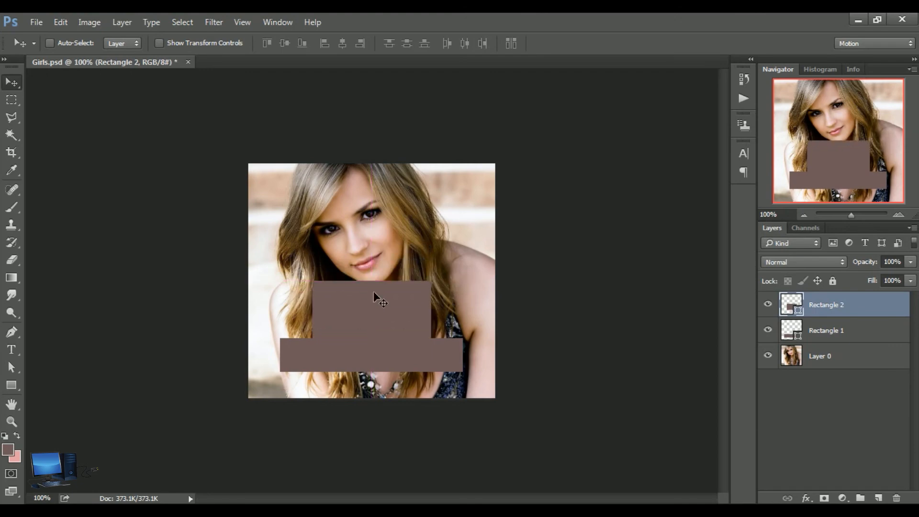
left_click(796, 334)
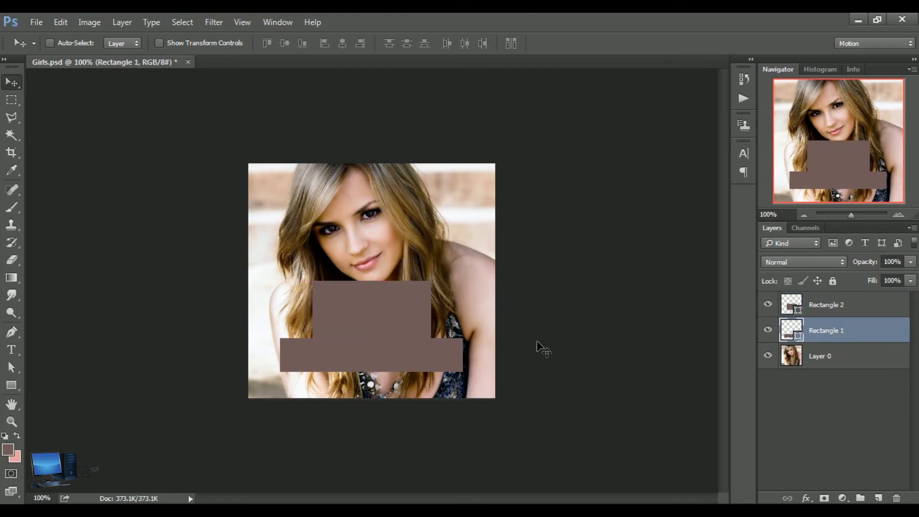
mouse_move(398, 369)
left_mouse_down()
mouse_move(398, 386)
mouse_move(398, 362)
left_mouse_up()
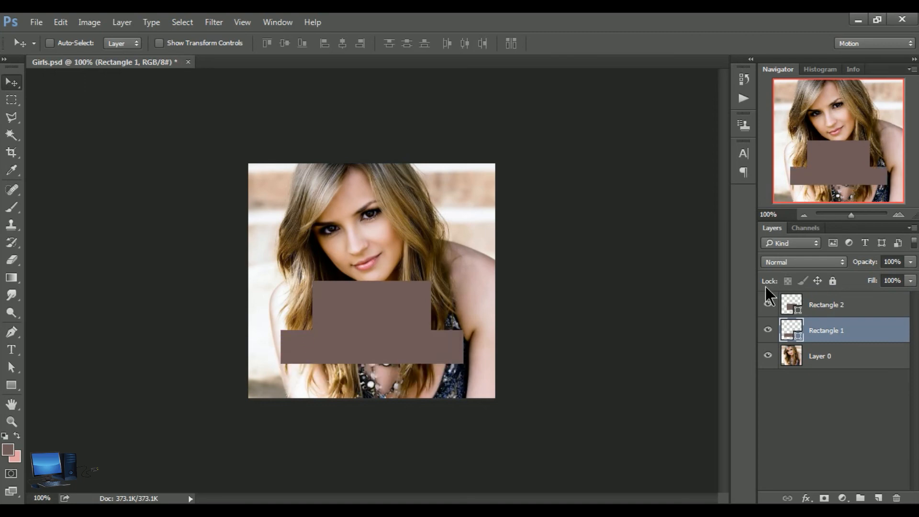
left_click(801, 307)
mouse_move(372, 305)
left_mouse_down()
mouse_move(372, 328)
mouse_move(372, 320)
left_mouse_up()
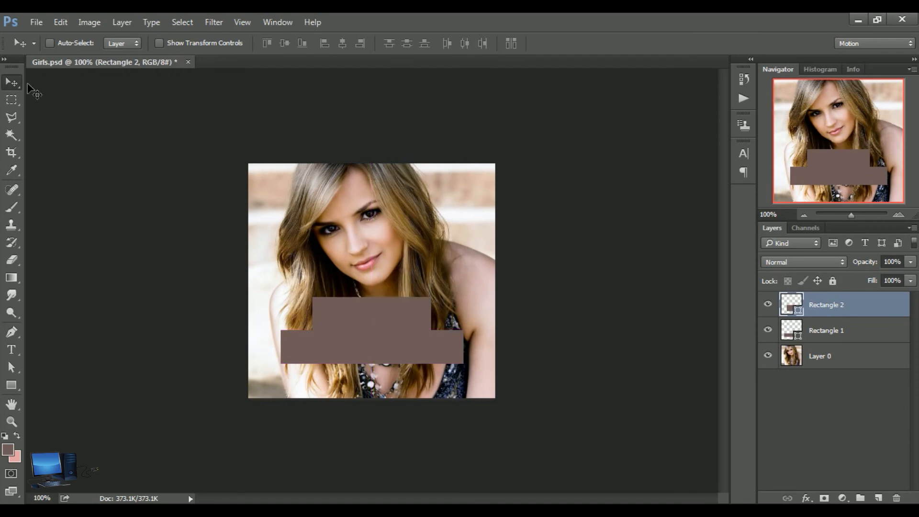
left_click(38, 23)
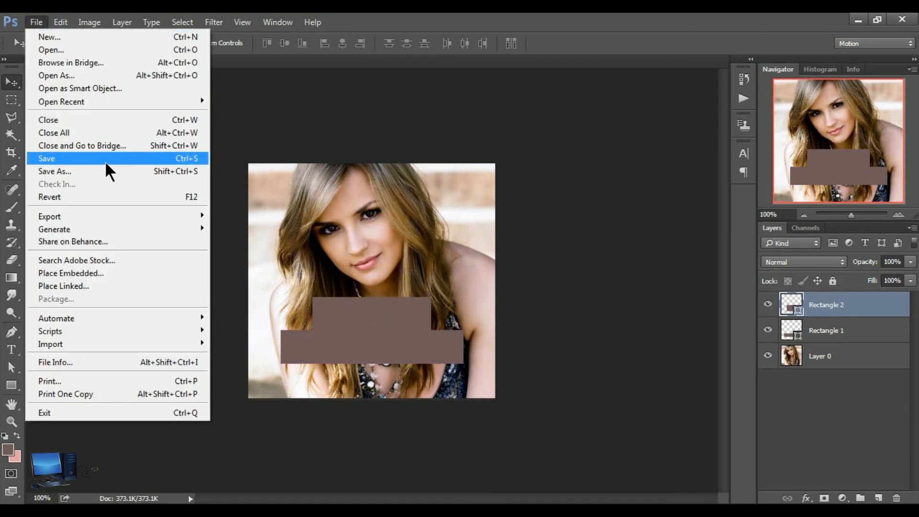